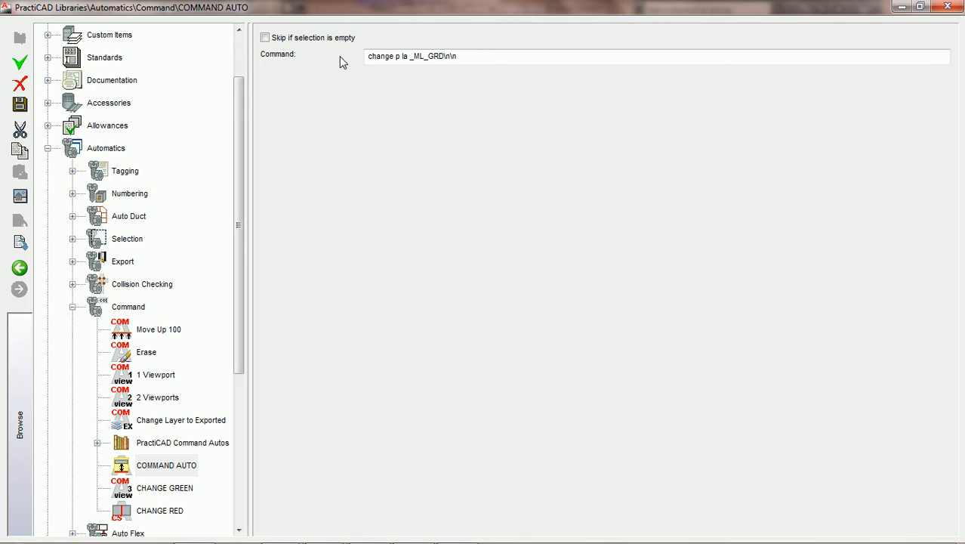
Enable Skip if selection is empty for the COMMAND AUTO command automatic
left_click(265, 38)
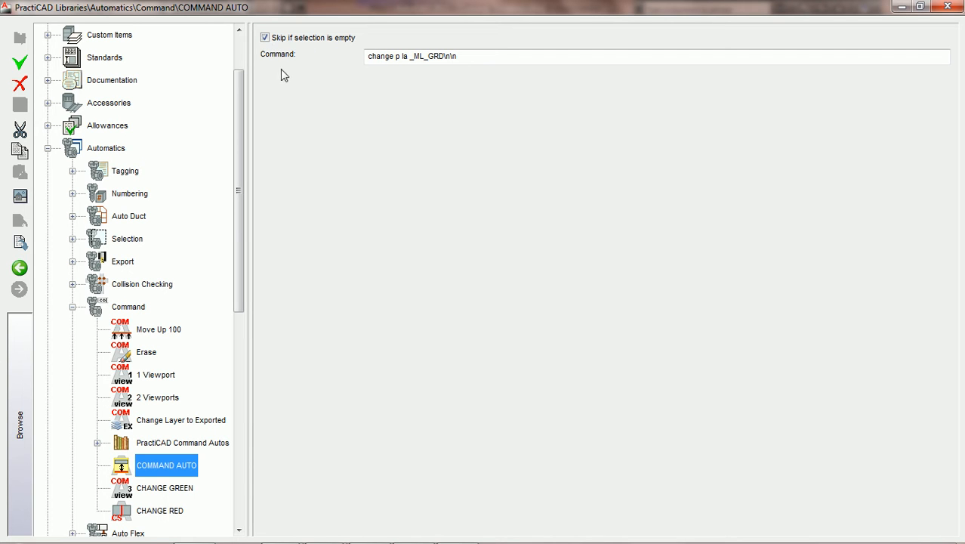
Open the ZONE COLOR CHANGE ultimatic and review the parameters, selection and conditions of its SELECT DUCT SUPPLY automatic
left_click_drag(237, 132, 246, 350)
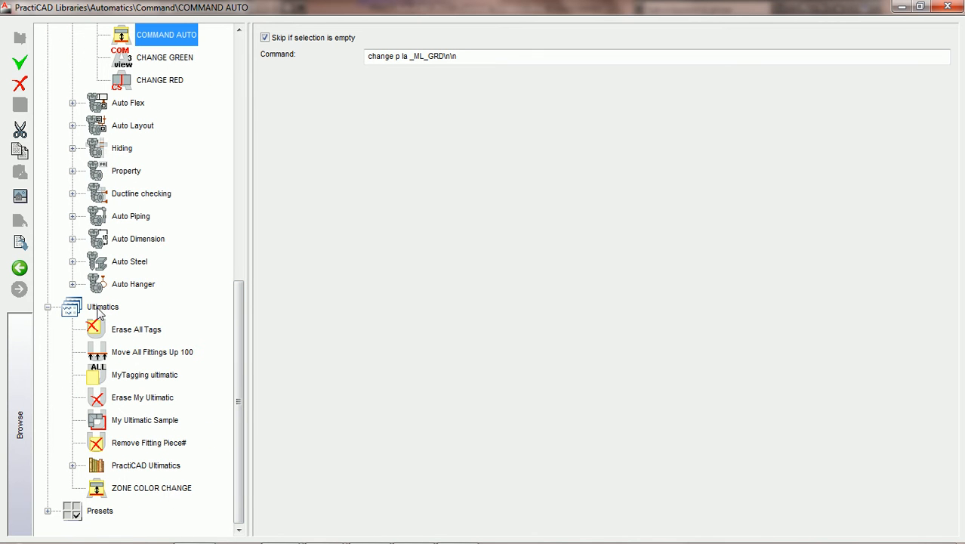
left_click(155, 489)
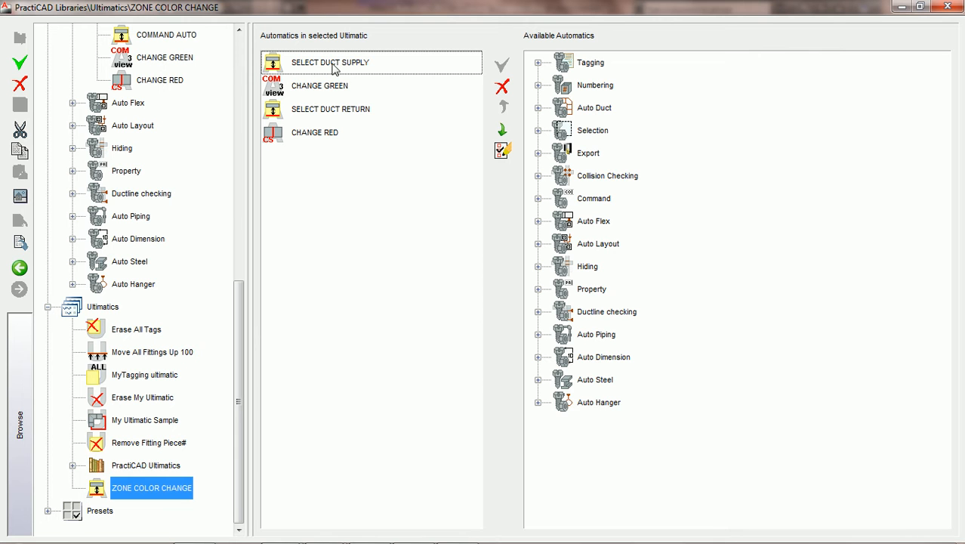
left_click(305, 68)
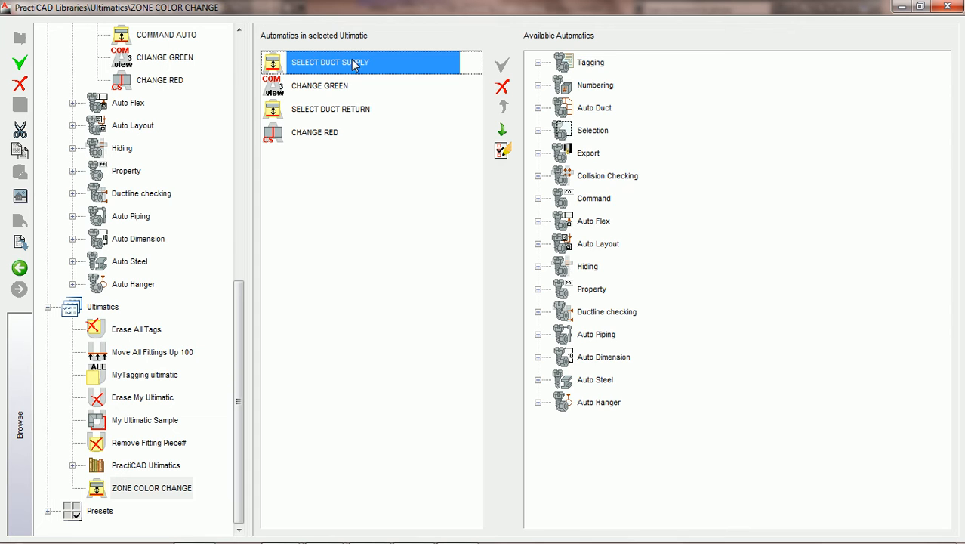
left_click(501, 151)
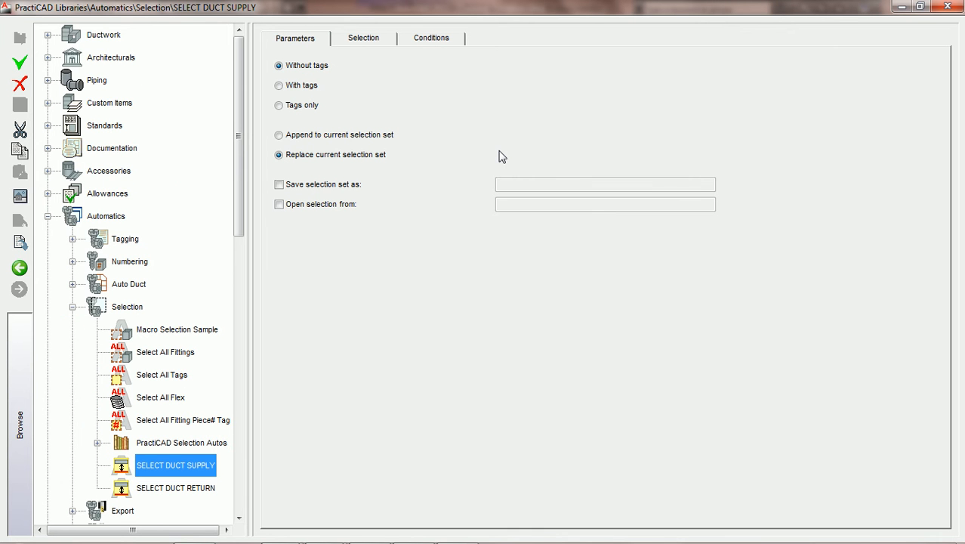
left_click(369, 42)
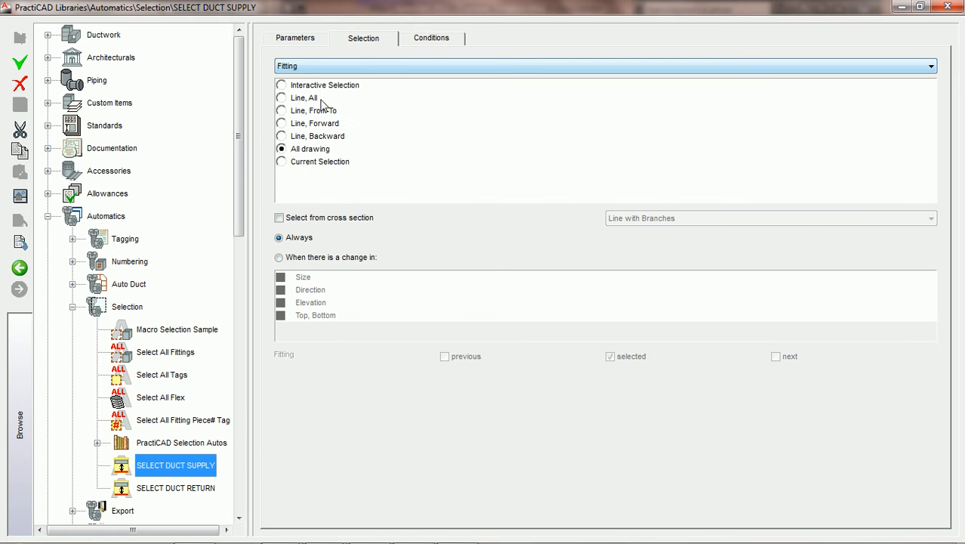
left_click(427, 39)
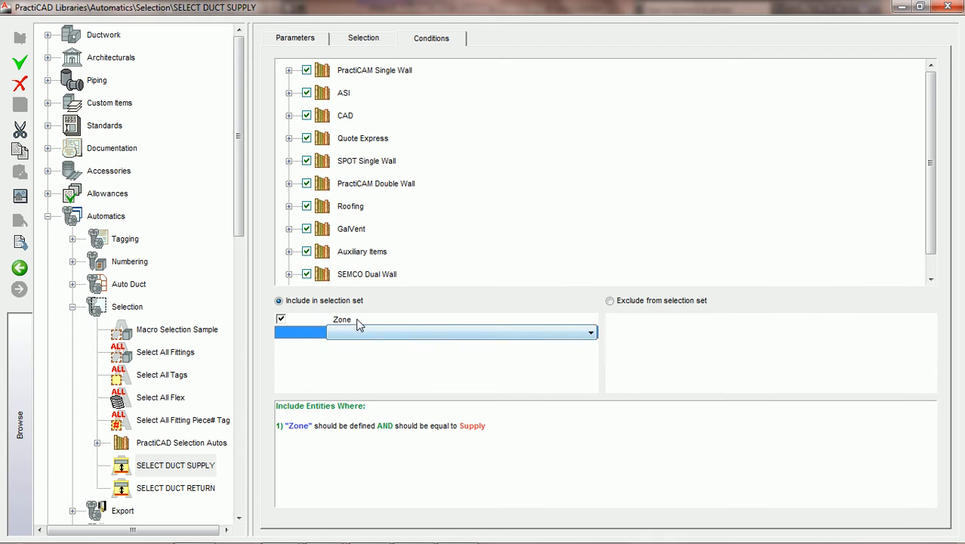
left_click(356, 321)
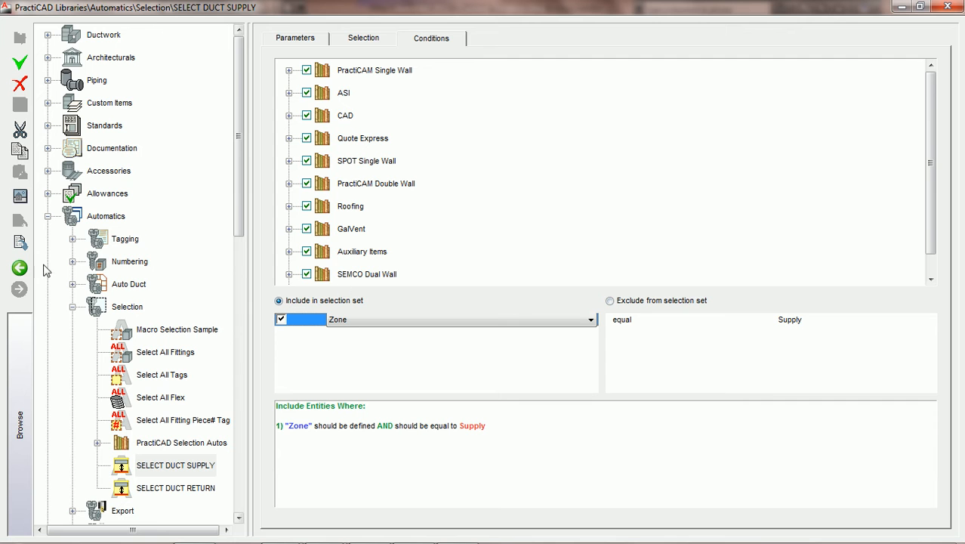
left_click(19, 269)
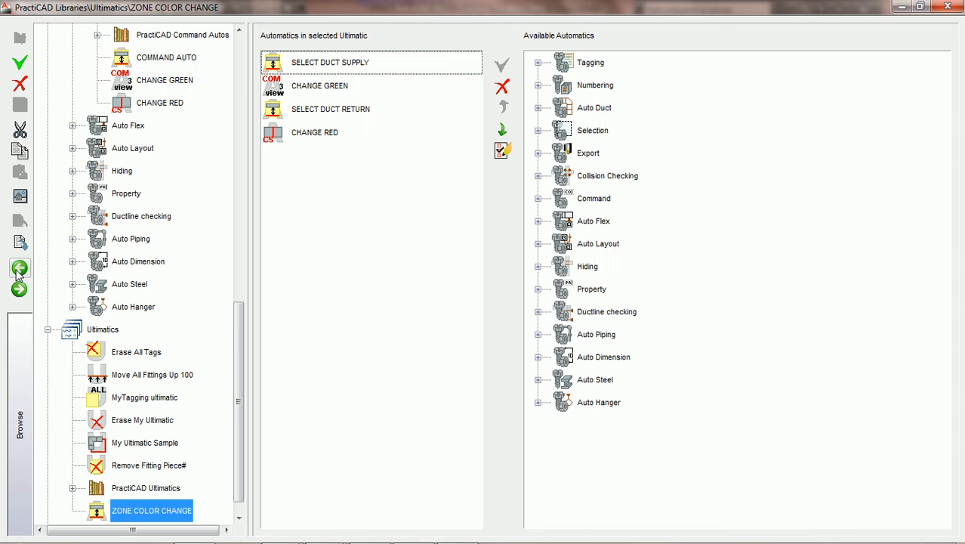
Examine the command definition of the CHANGE GREEN automatic and return to the ZONE COLOR CHANGE ultimatic
left_click(323, 90)
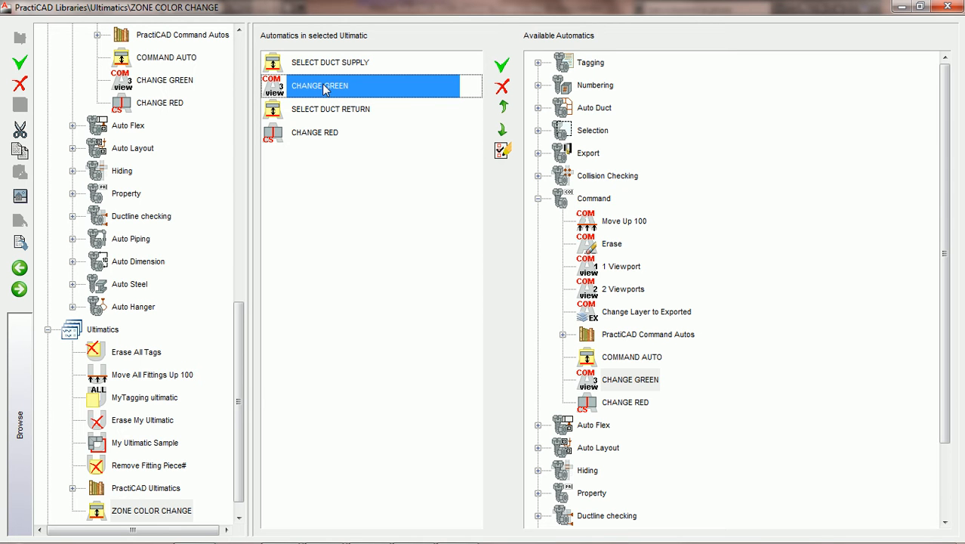
left_click(504, 152)
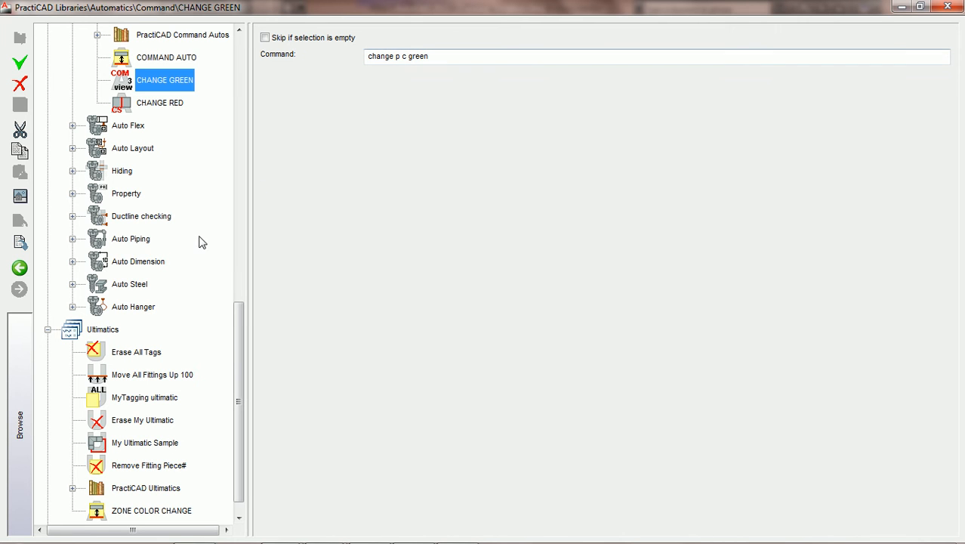
left_click(21, 268)
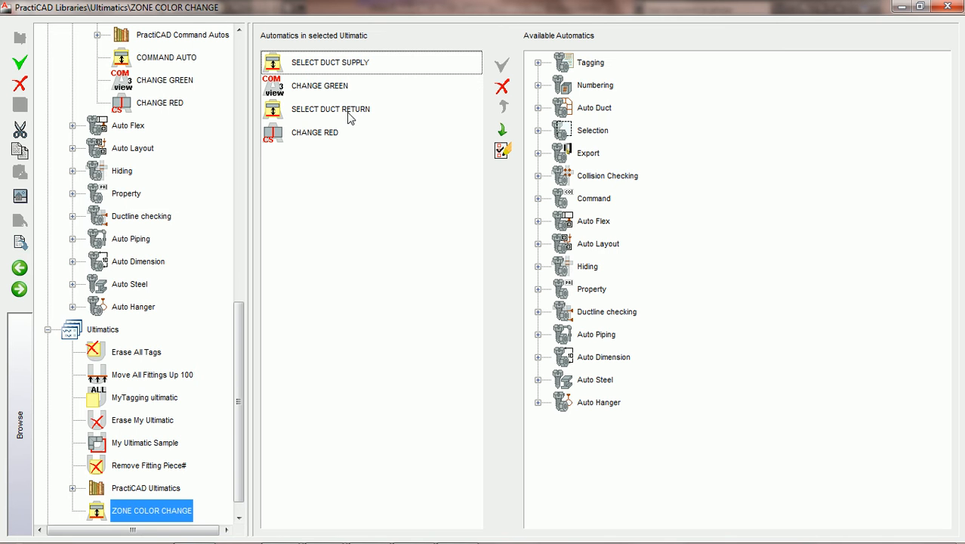
Go through the supply and return selection and colour-change automatics in ZONE COLOR CHANGE in their running order
left_click(348, 117)
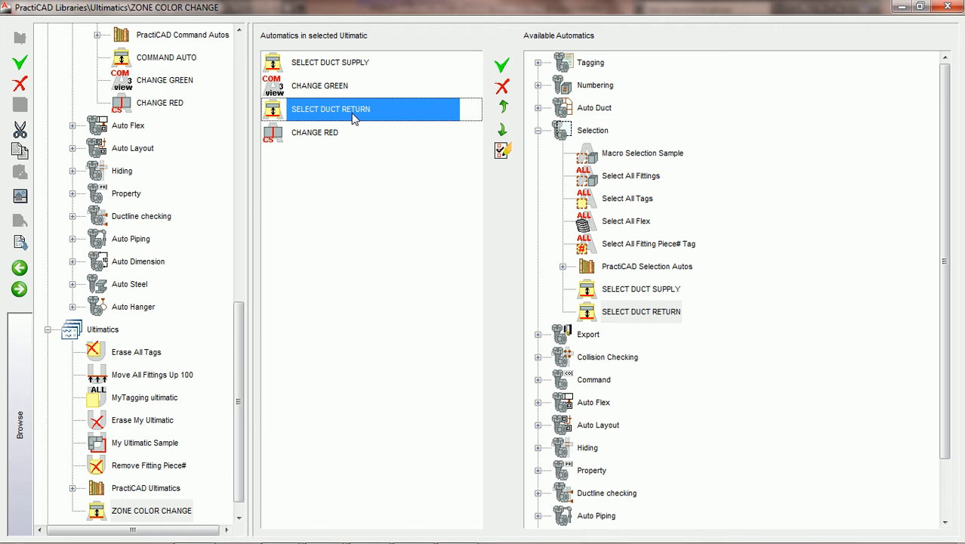
left_click(318, 139)
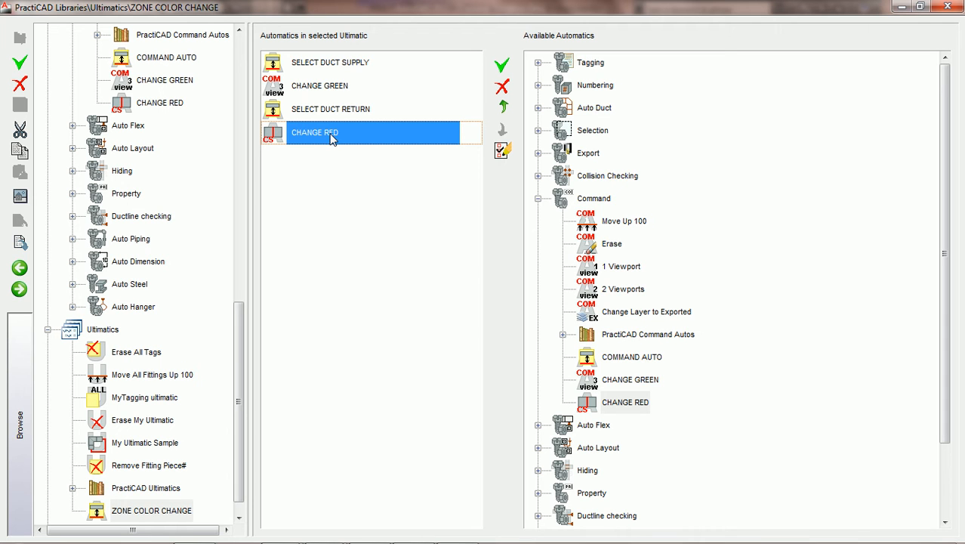
left_click(320, 65)
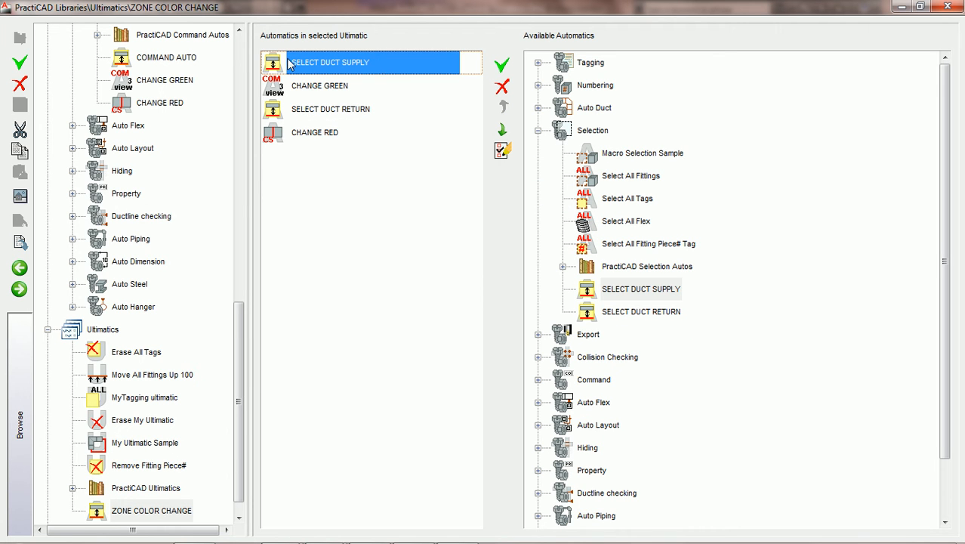
left_click(338, 92)
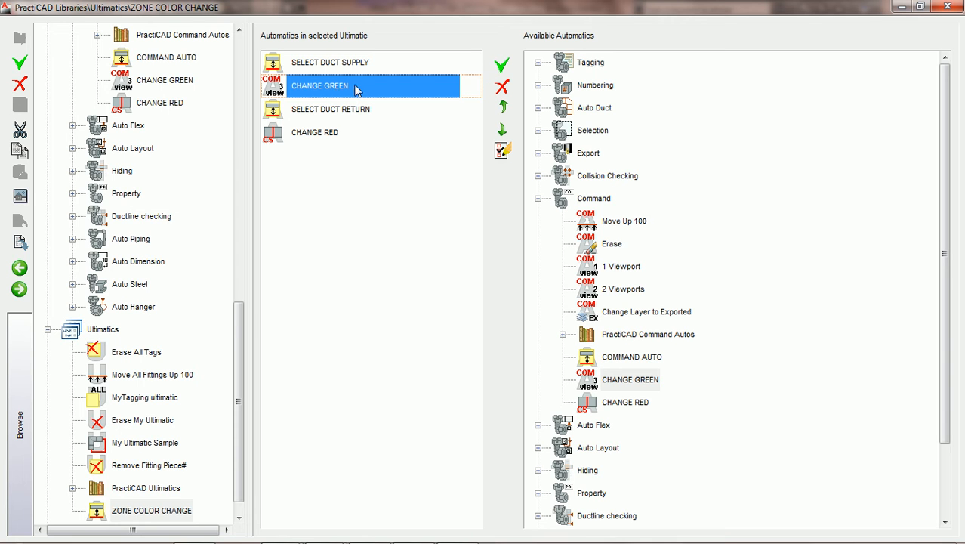
left_click(363, 111)
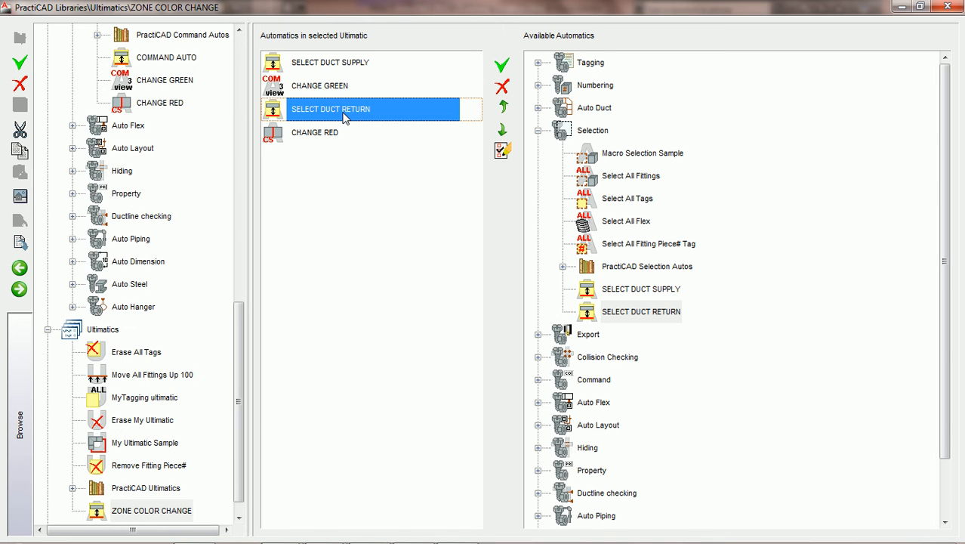
left_click(320, 135)
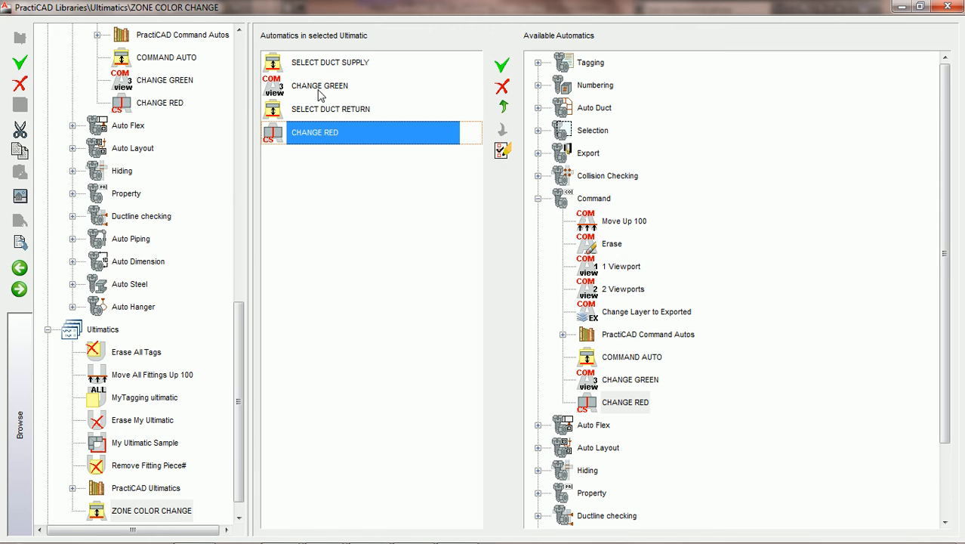
Close the library and inspect the zone assignment of each of the two ducts in the drawing
left_click(948, 9)
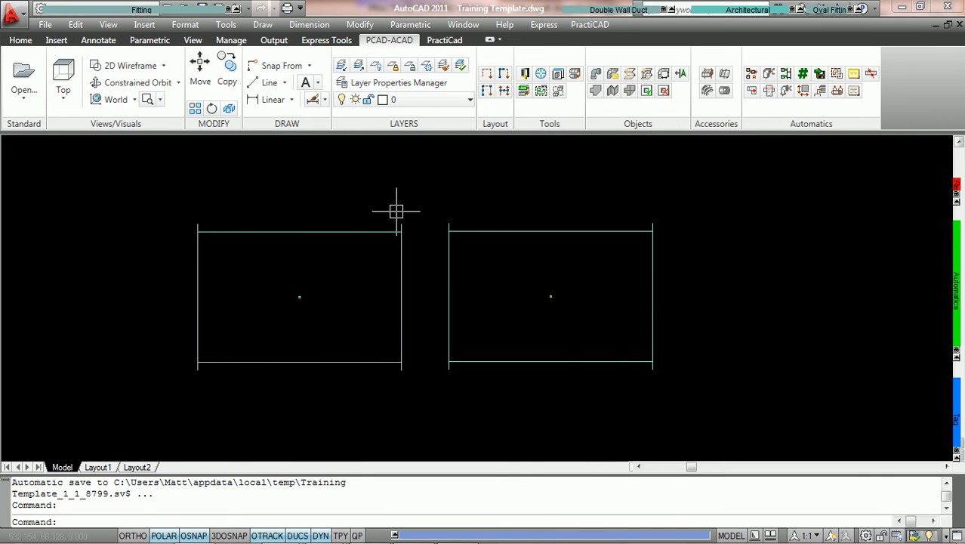
left_click(356, 231)
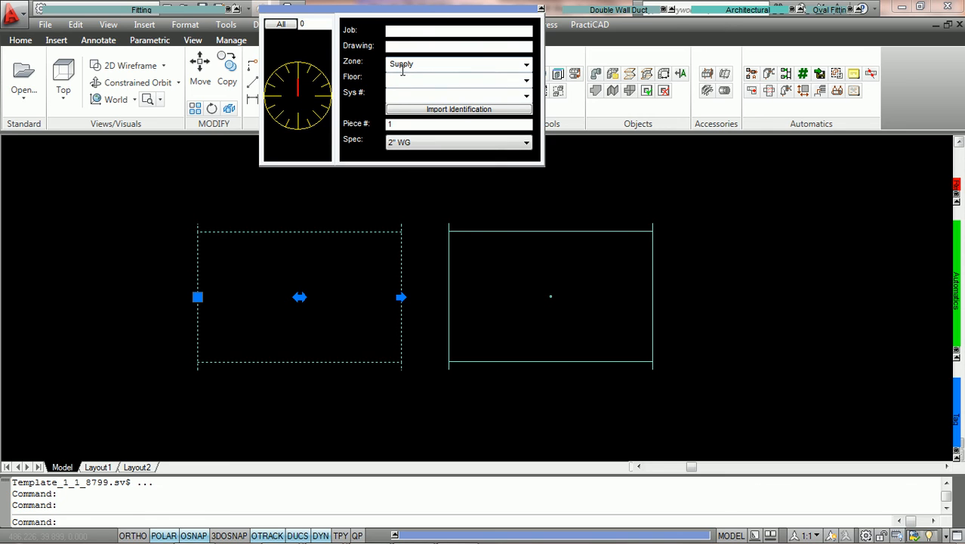
key("Escape")
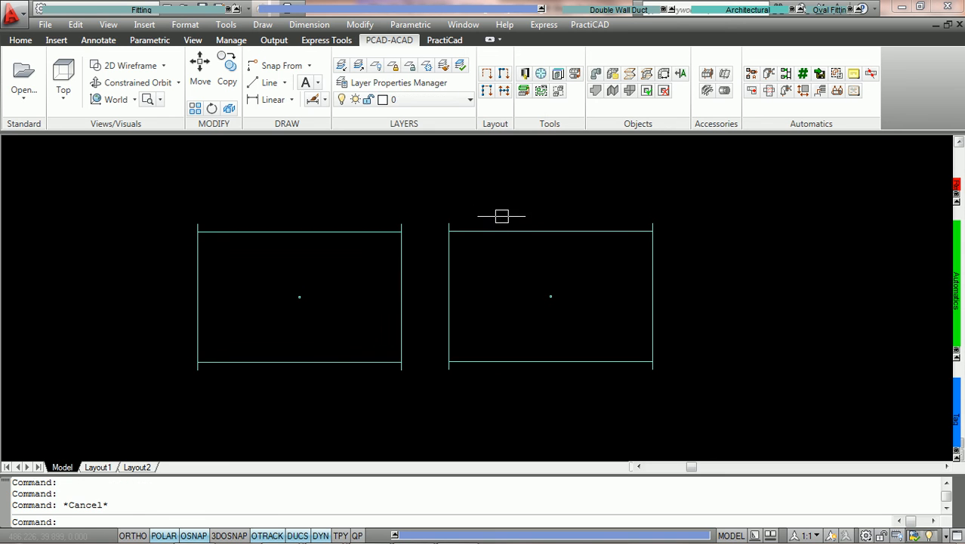
left_click(500, 230)
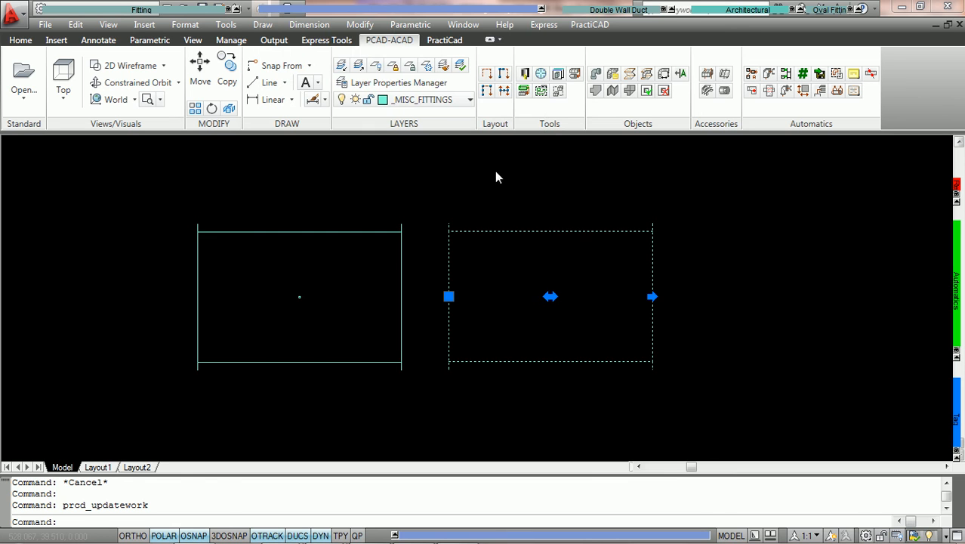
key("Escape")
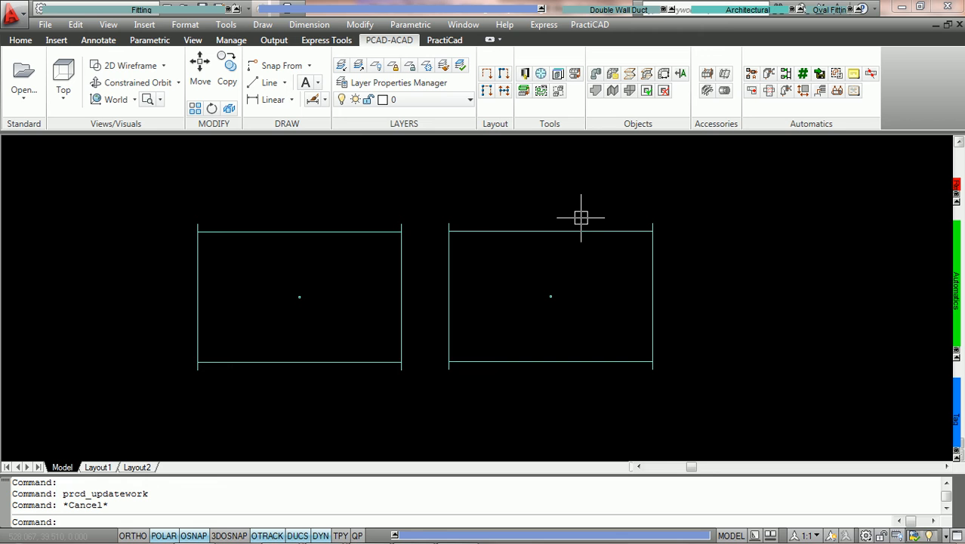
Run the ZONE COLOR CHANGE ultimatic on the drawing to colour supply duct green and return duct red
mouse_move(956, 293)
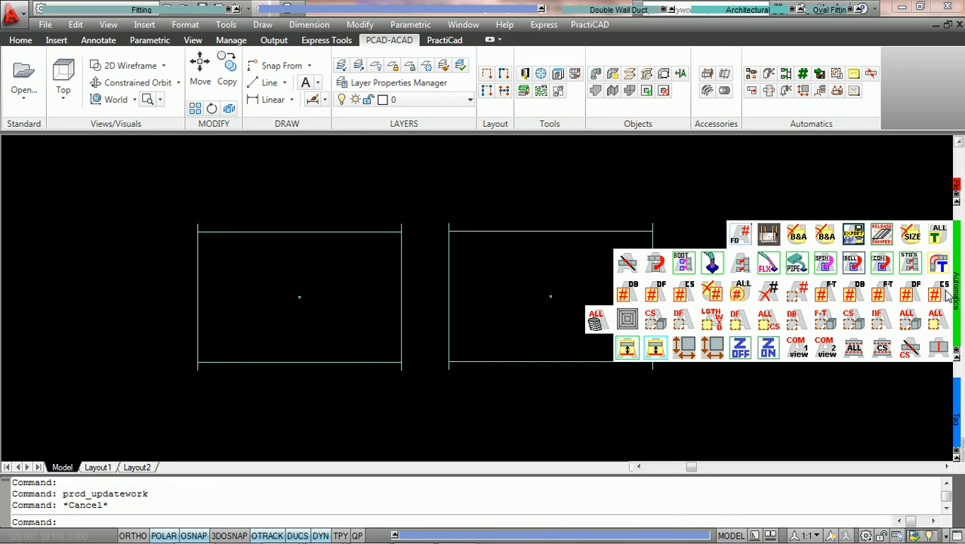
left_click(626, 350)
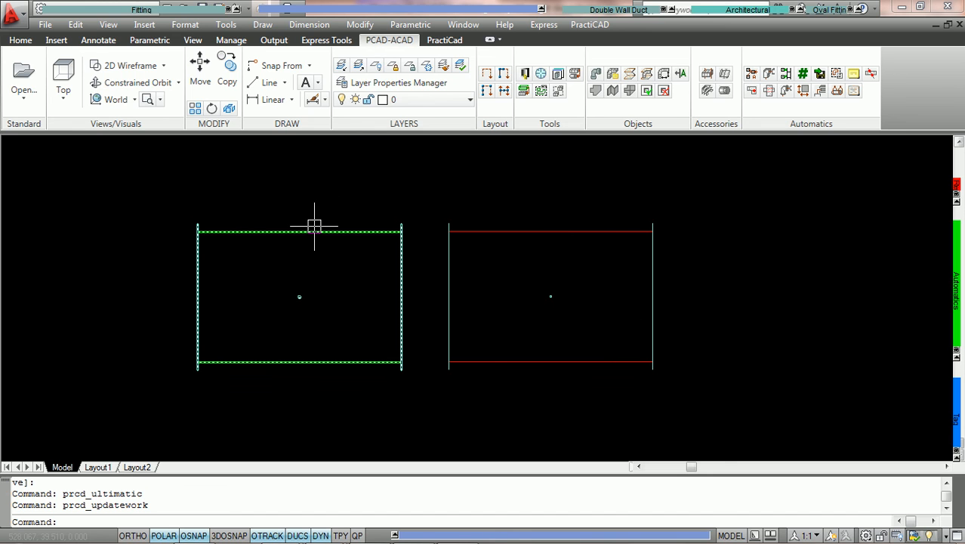
mouse_move(314, 225)
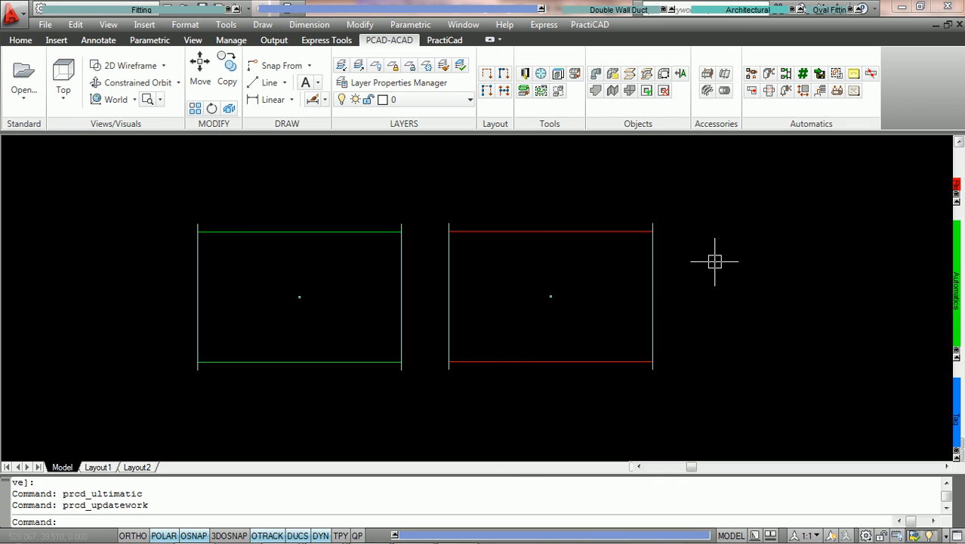
Undo the colour changes made to both ducts by the ultimatic
key("ctrl+z")
key("ctrl+z")
key("ctrl+z")
key("ctrl+z")
key("ctrl+z")
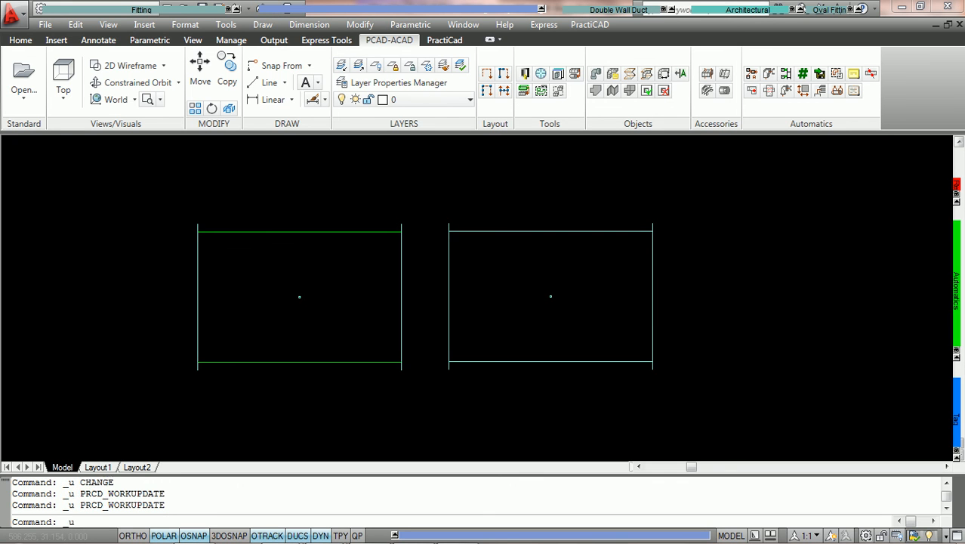
key("ctrl+z")
key("ctrl+z")
key("ctrl+z")
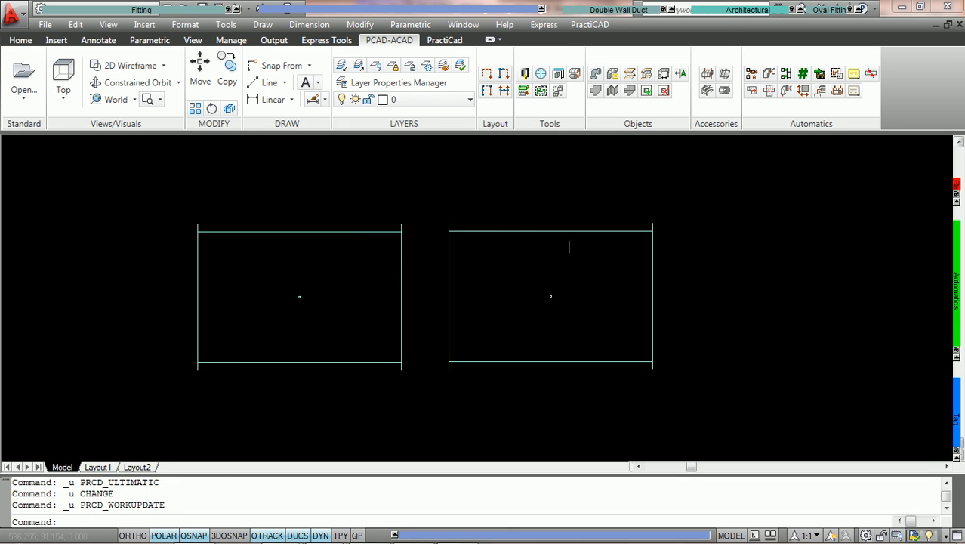
Delete the supply-zone duct from the drawing
left_click(349, 227)
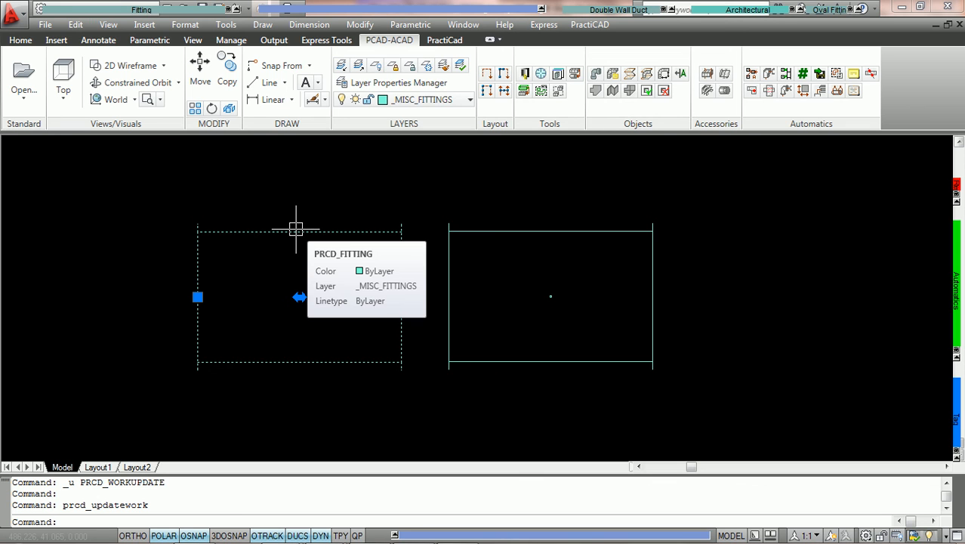
key("Delete")
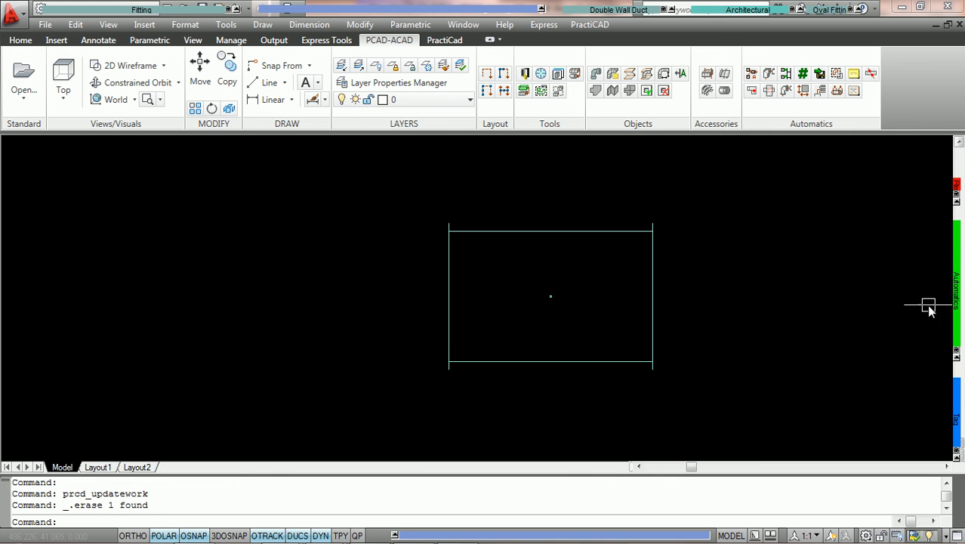
Try to run the ZONE COLOR CHANGE ultimatic with only the return duct in the drawing
mouse_move(956, 289)
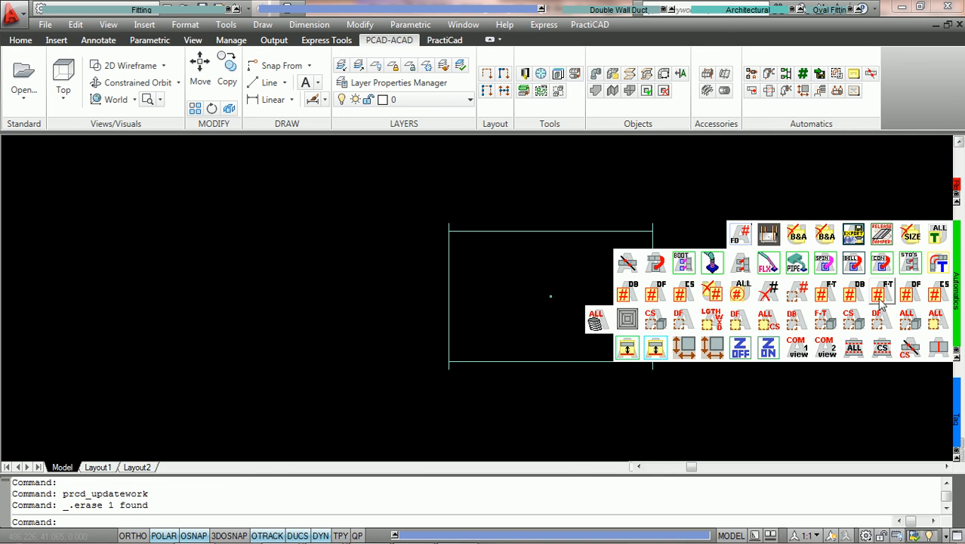
left_click(627, 347)
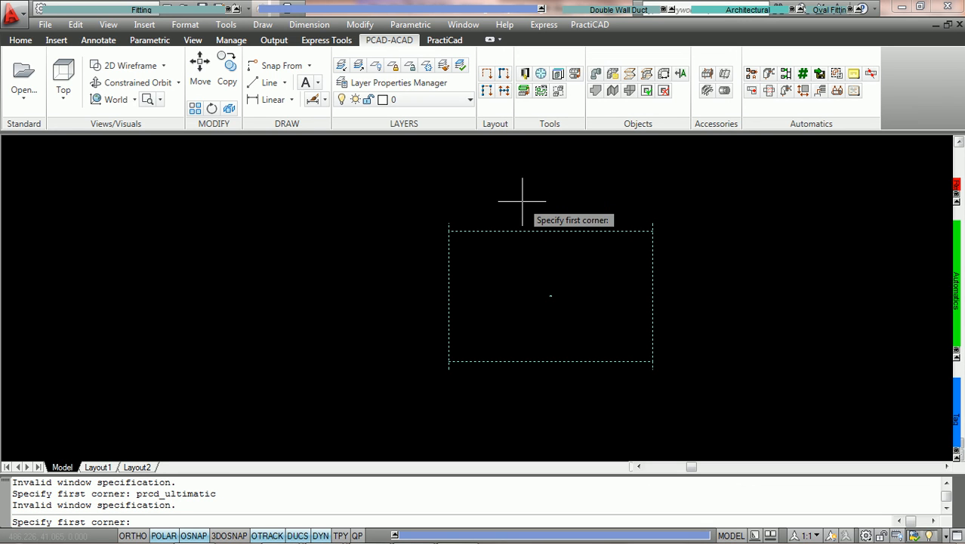
key("Escape")
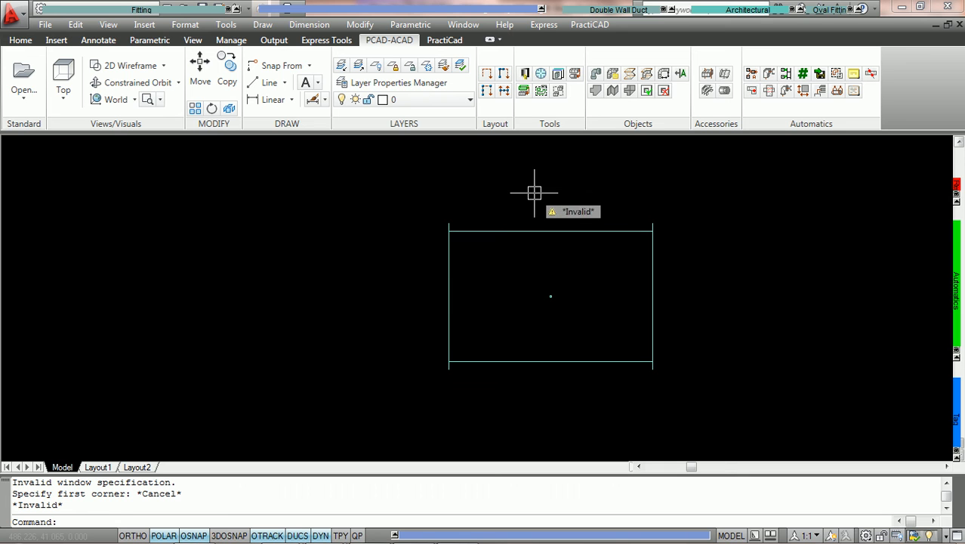
Enable Skip if selection is empty for the CHANGE GREEN automatic in the ZONE COLOR CHANGE ultimatic and save it
left_click(525, 74)
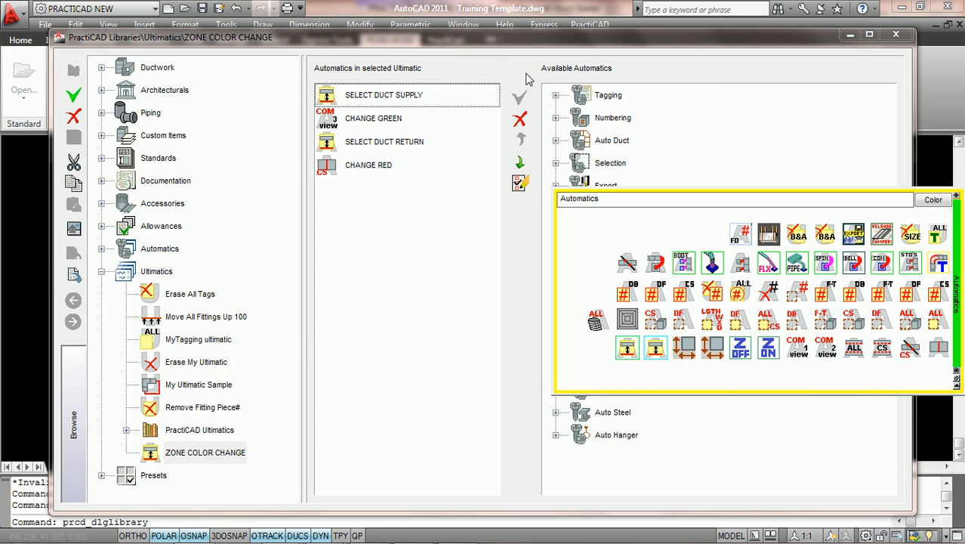
left_click(373, 124)
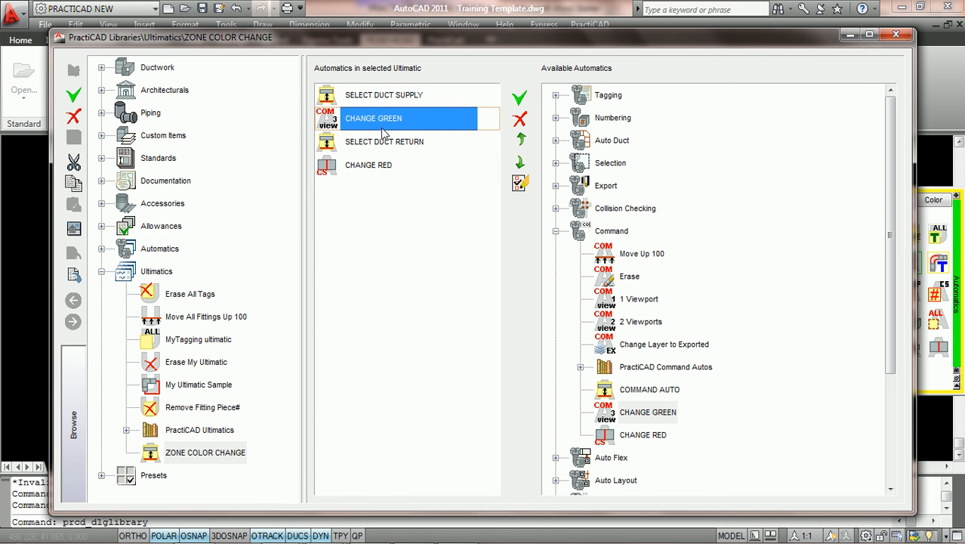
left_click(520, 185)
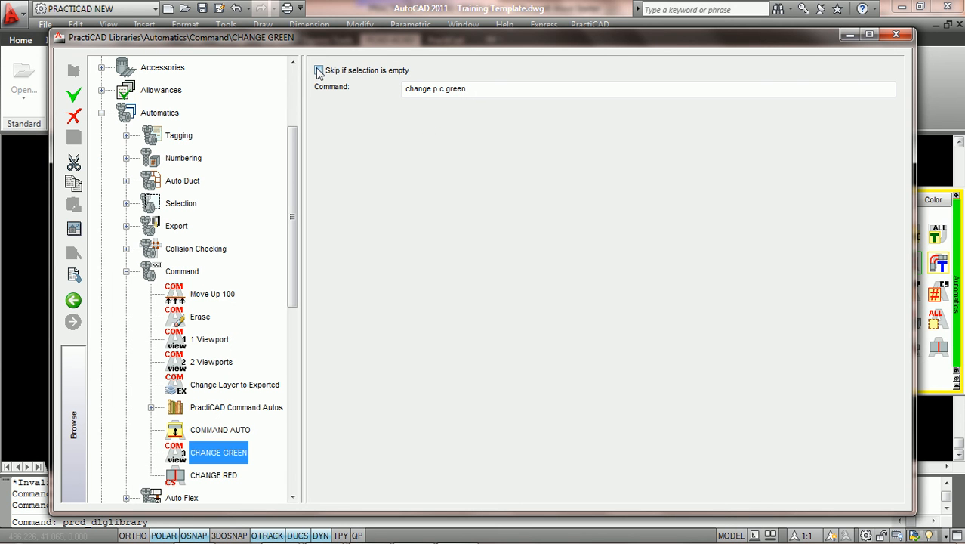
left_click(318, 70)
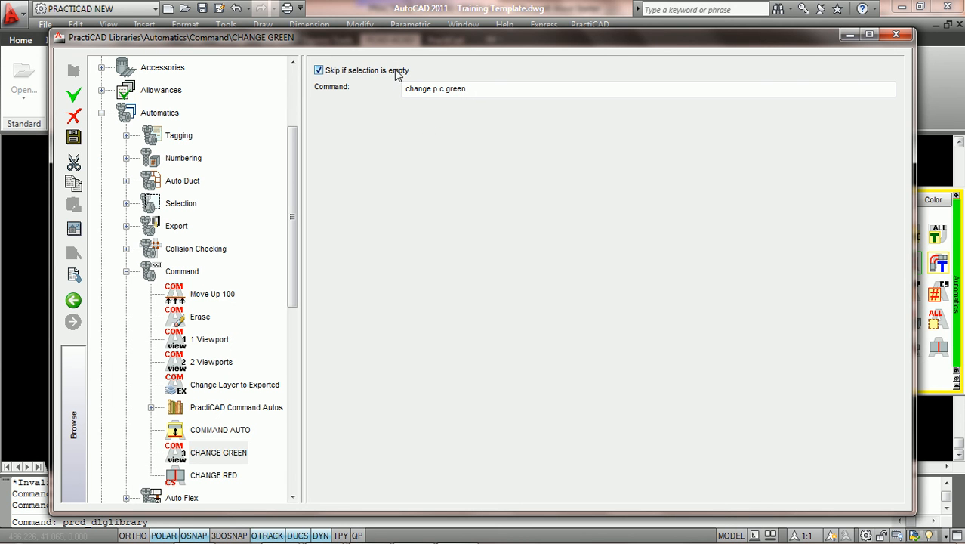
left_click(82, 140)
left_click(74, 302)
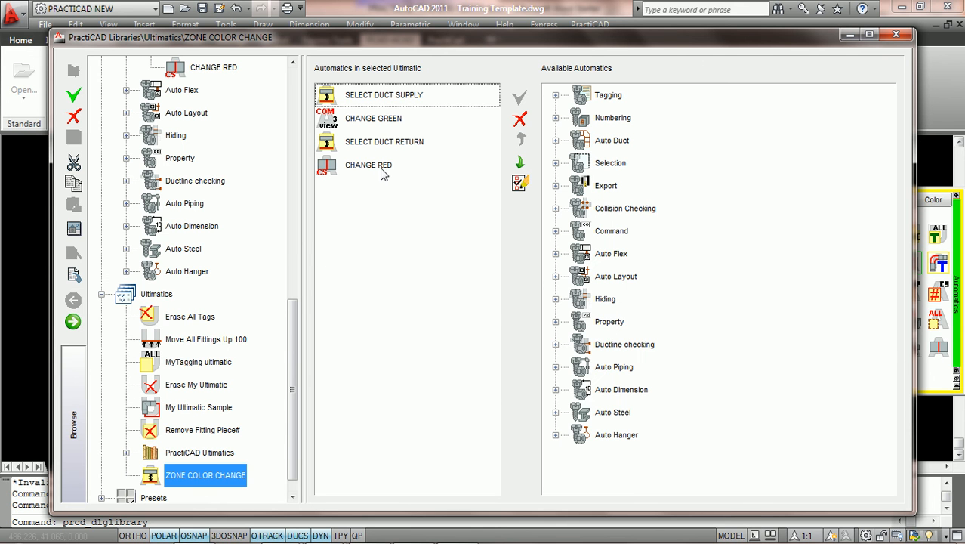
Enable and save Skip if selection is empty for the CHANGE RED automatic, then close the ultimatic's library window
left_click(375, 168)
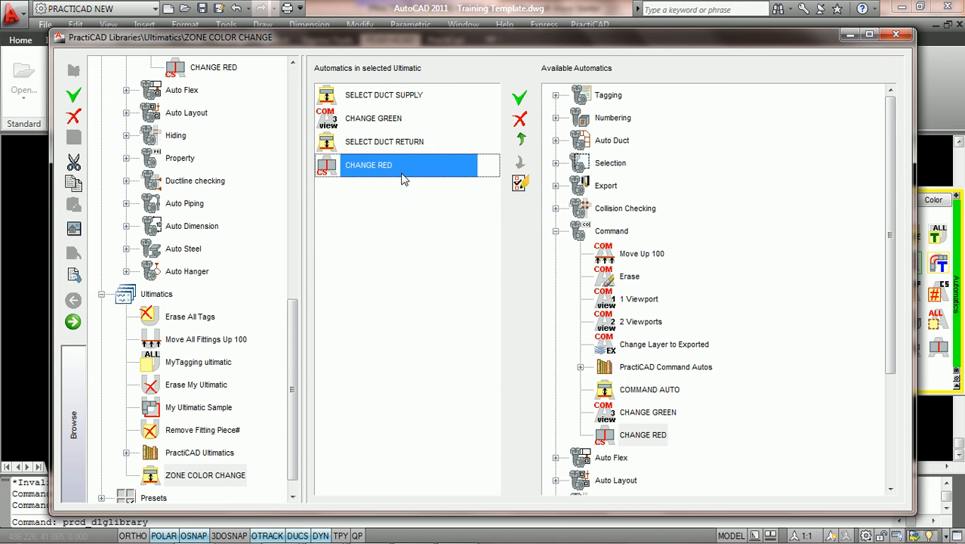
left_click(520, 184)
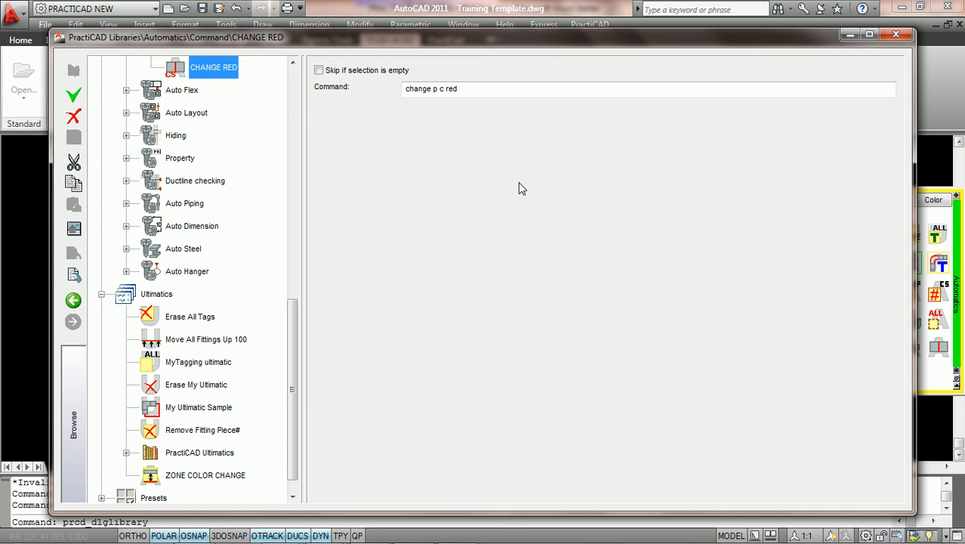
left_click(318, 70)
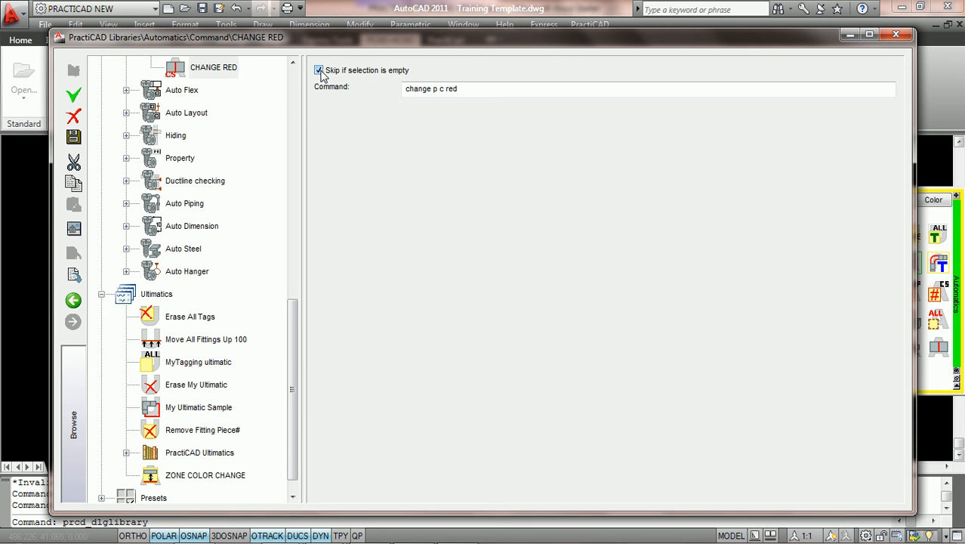
left_click(73, 137)
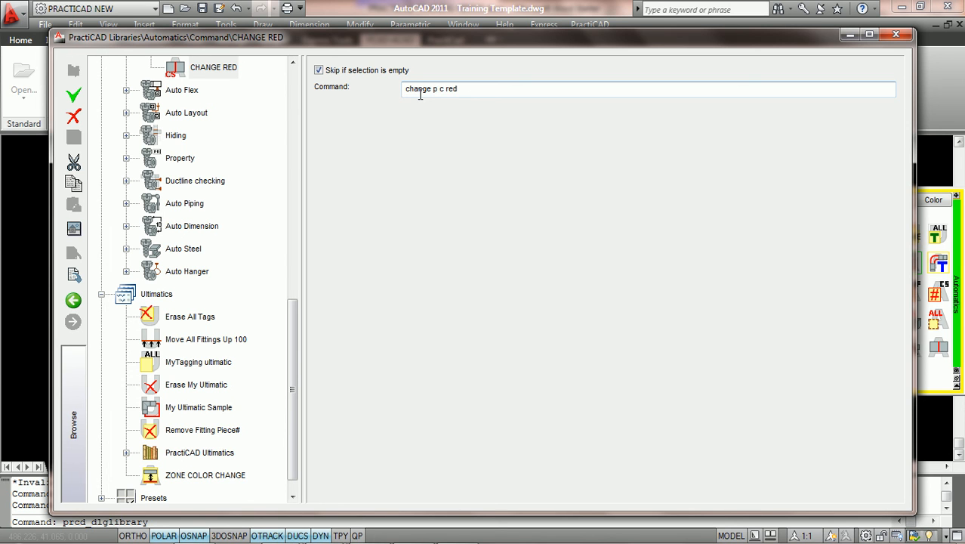
left_click(74, 300)
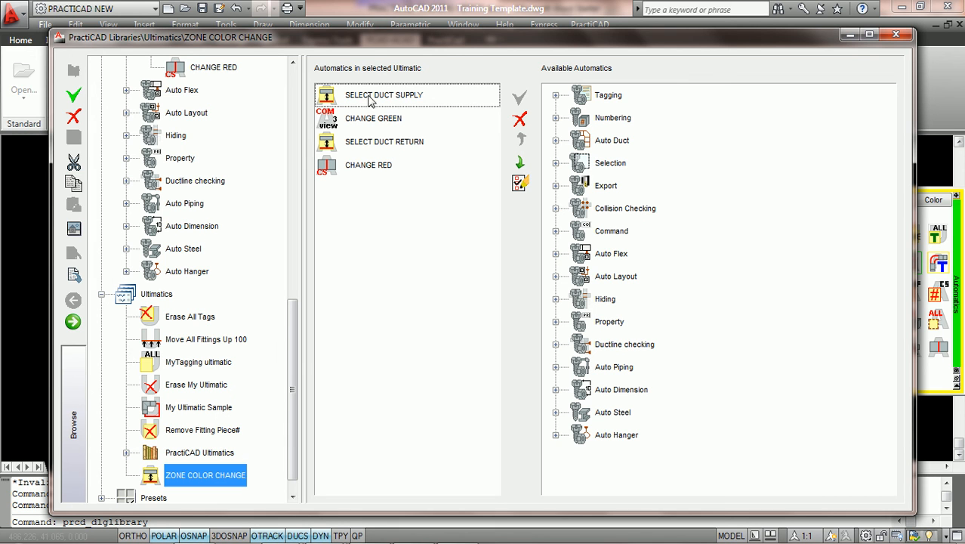
left_click(895, 34)
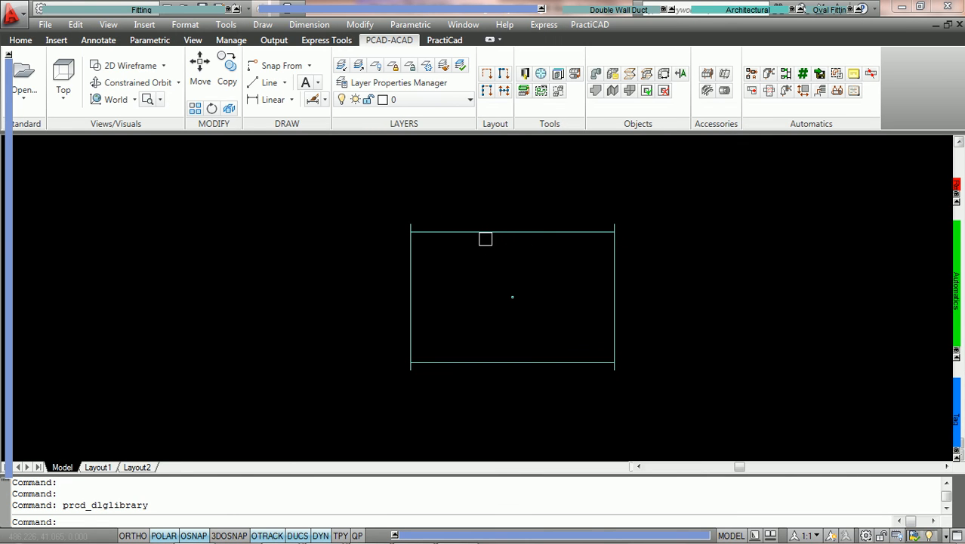
Run the ZONE COLOR CHANGE ultimatic on the remaining return duct to colour it red
left_click(479, 232)
mouse_move(439, 9)
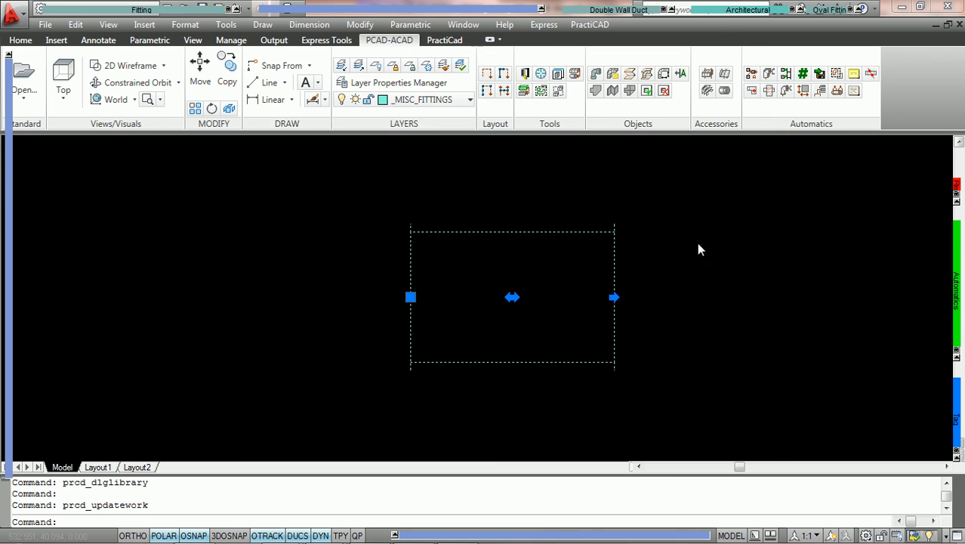
mouse_move(956, 325)
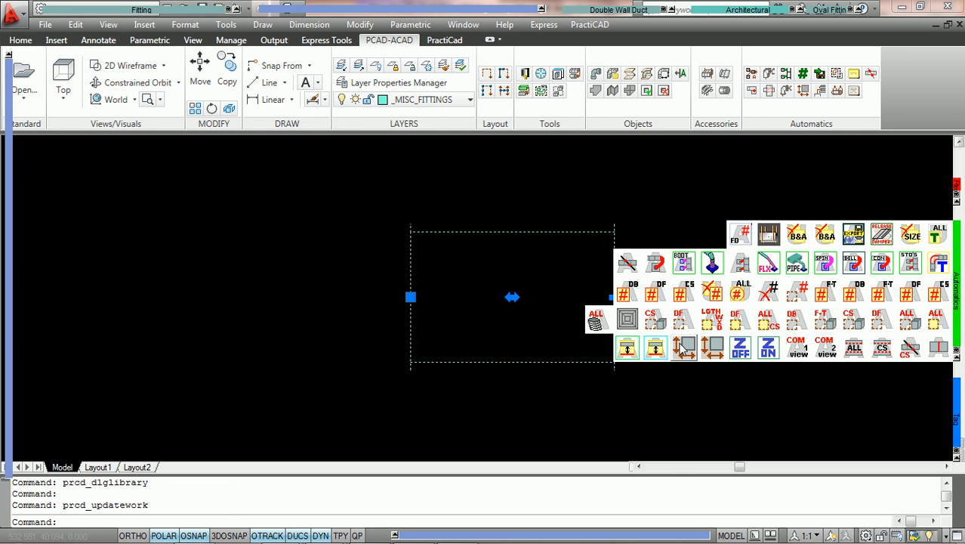
left_click(627, 349)
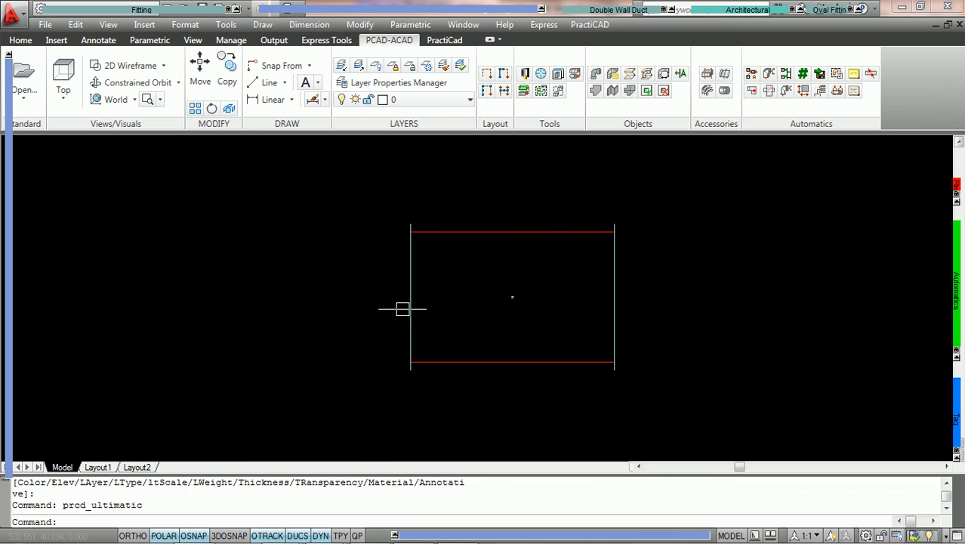
left_click(474, 232)
mouse_move(474, 237)
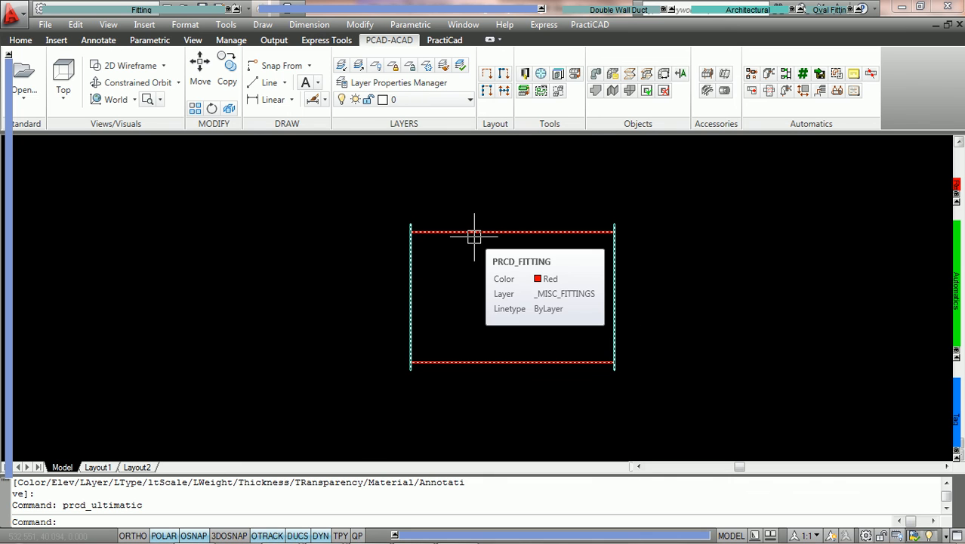
key("Escape")
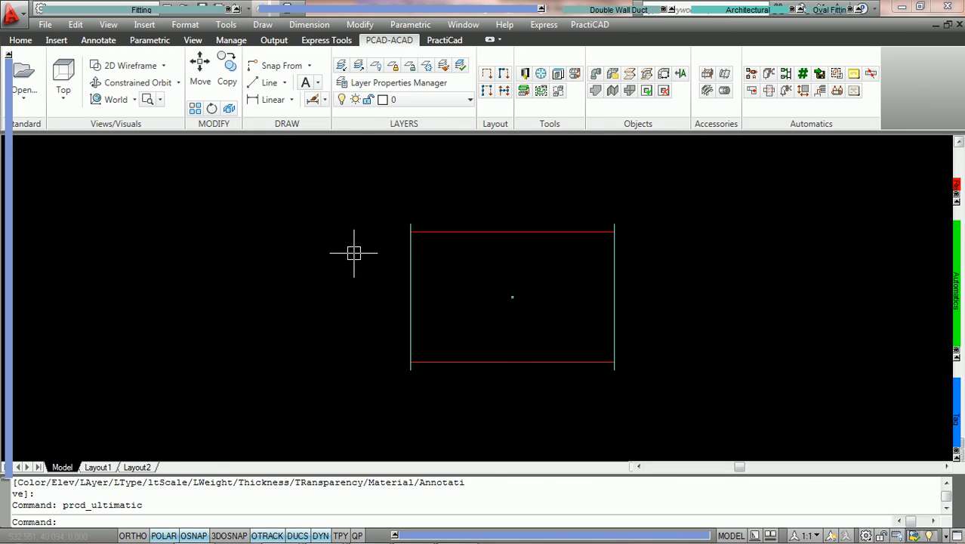